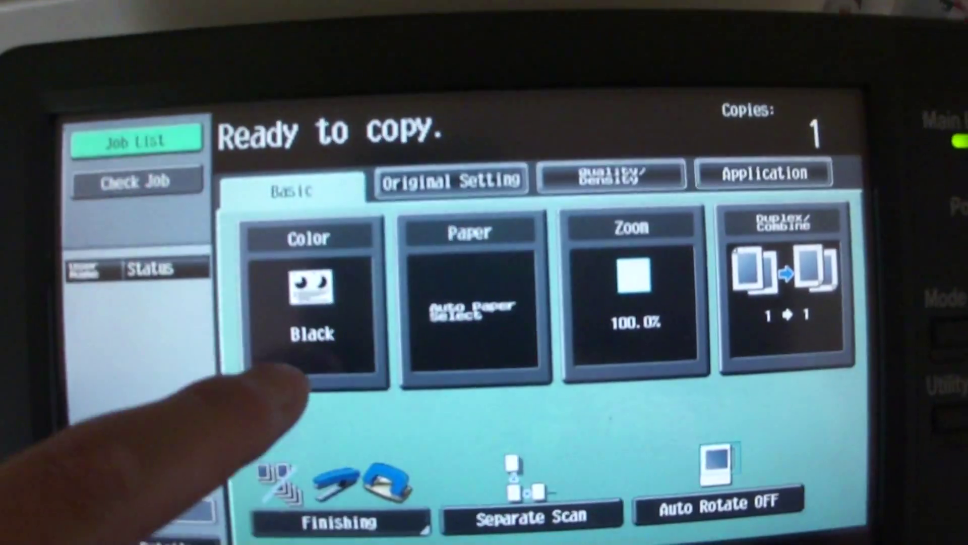
Set the copy to full colour on A4 paper from Tray 1.
click(310, 302)
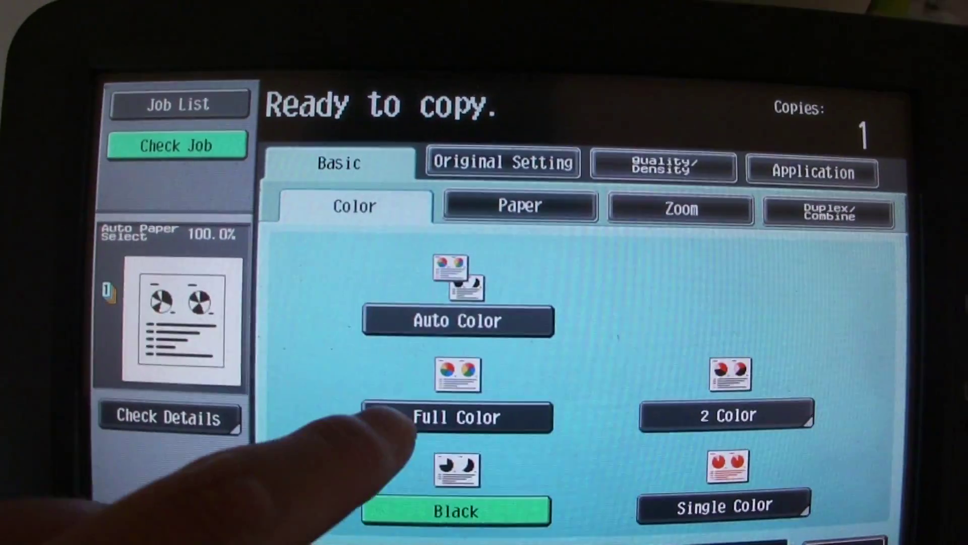
click(455, 400)
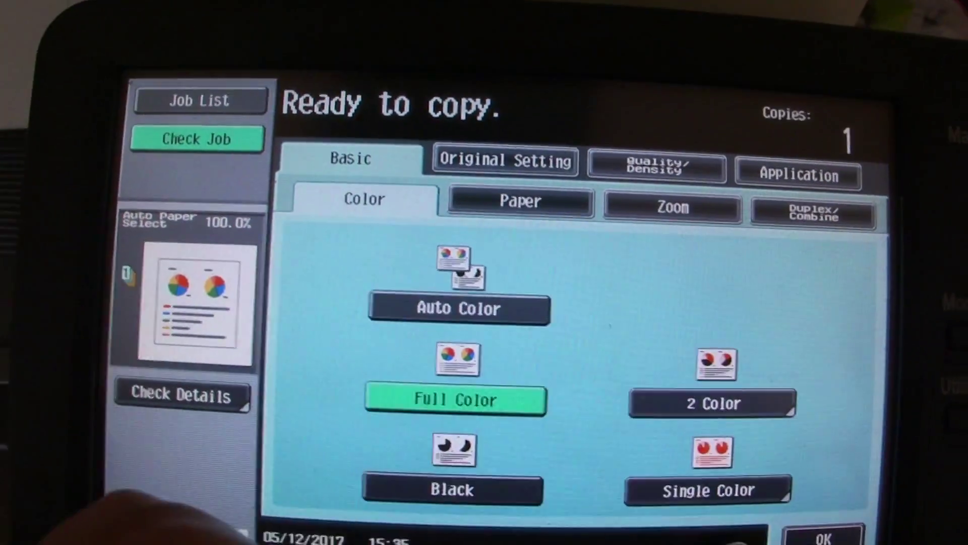
click(825, 538)
click(499, 242)
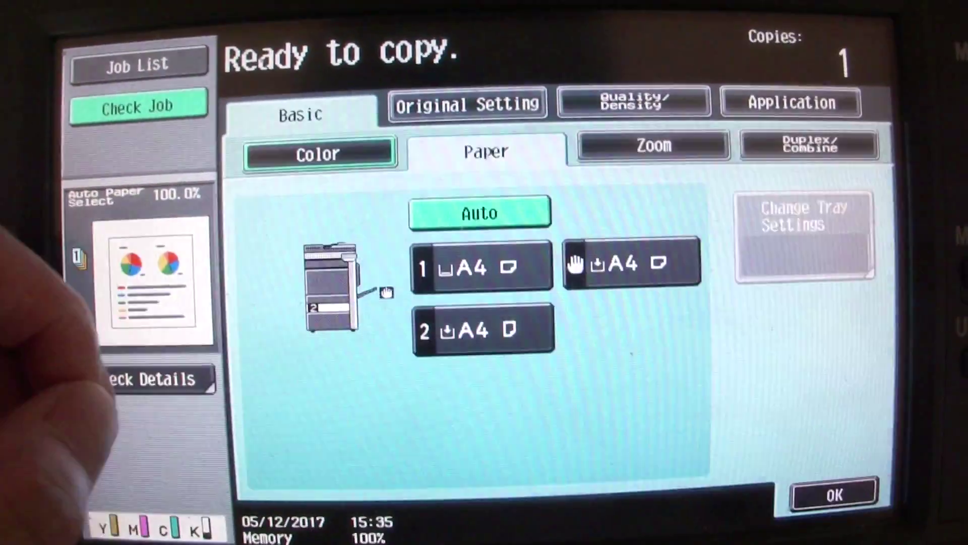
click(481, 267)
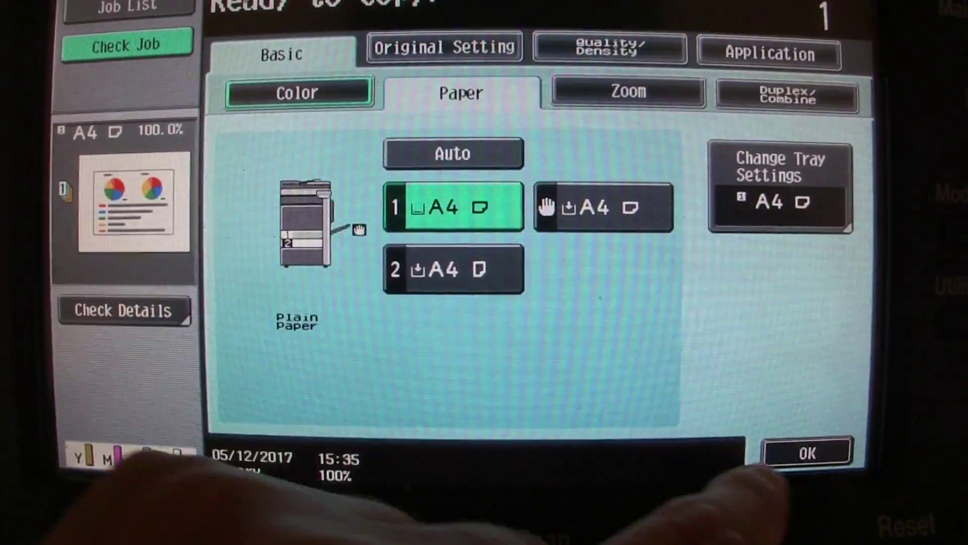
click(806, 452)
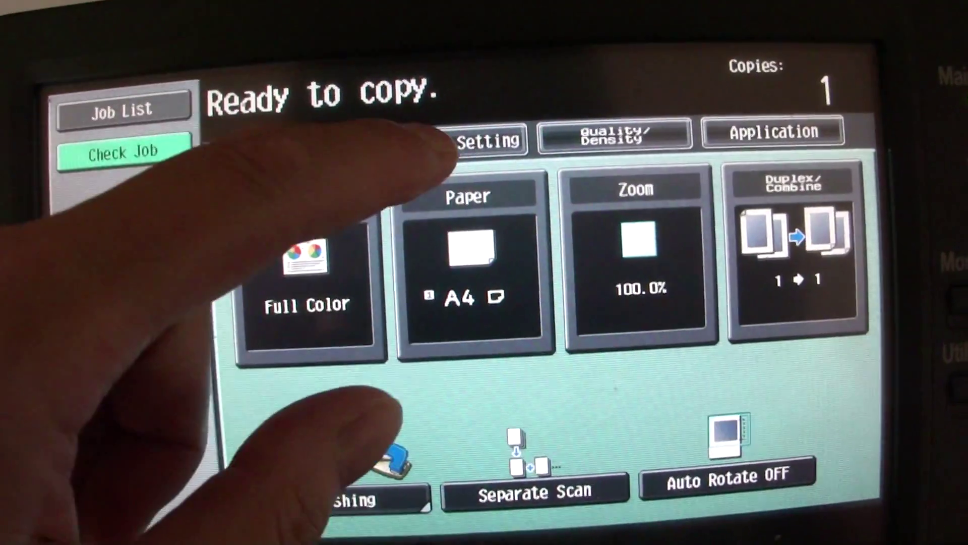
Set the original size to A4.
click(454, 148)
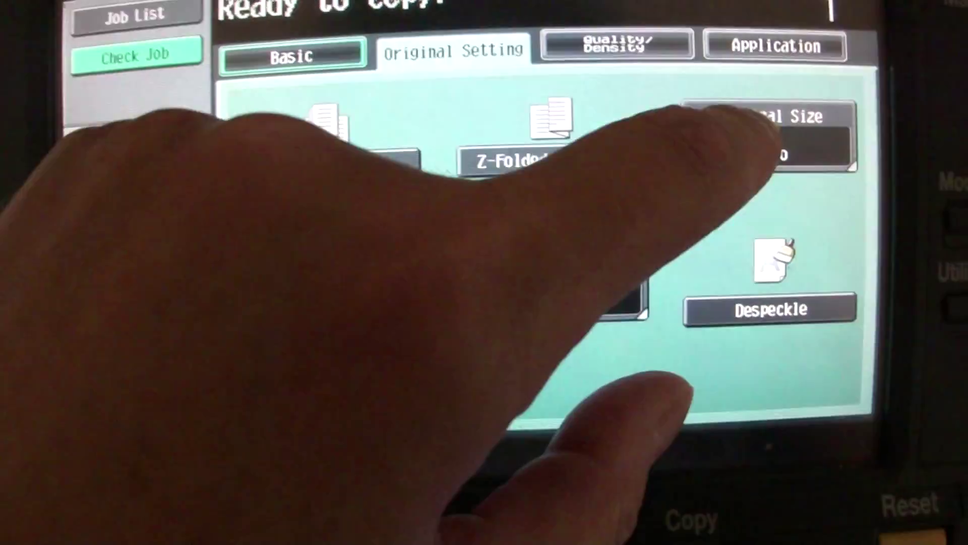
click(779, 227)
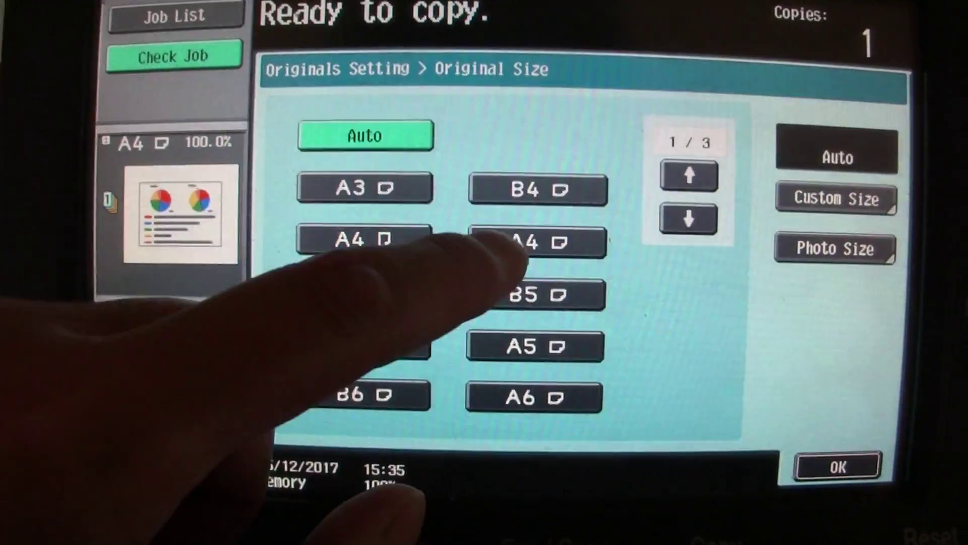
click(492, 232)
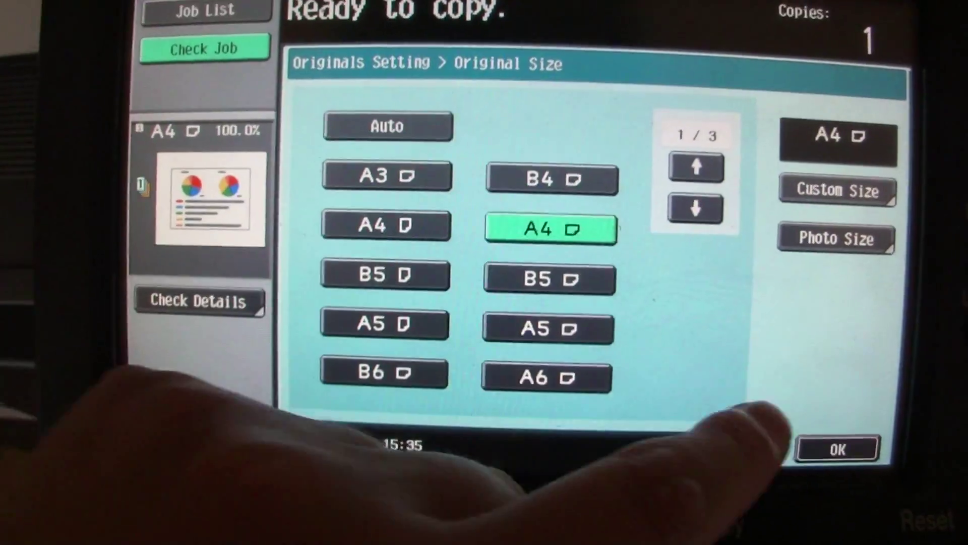
click(838, 448)
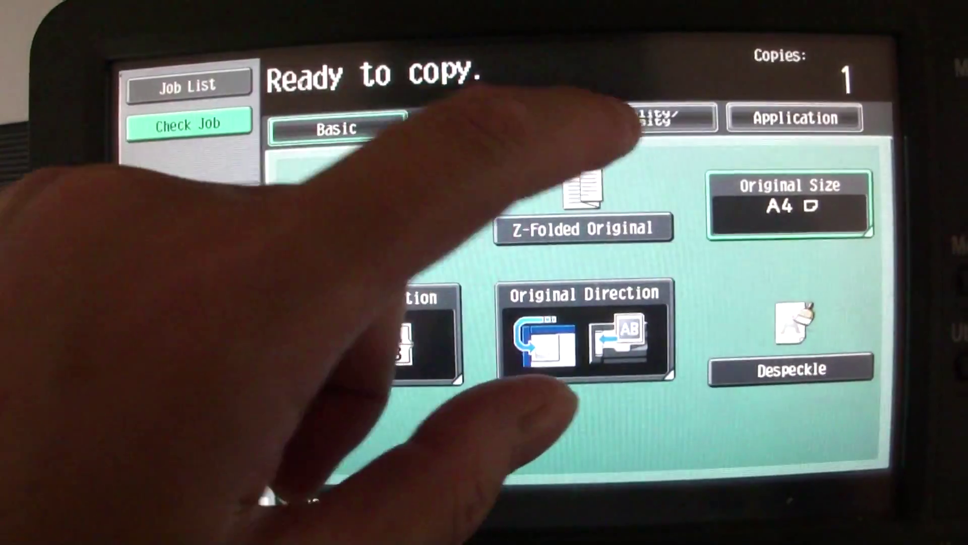
Raise text enhancement to +4 and background removal one step darker.
click(639, 122)
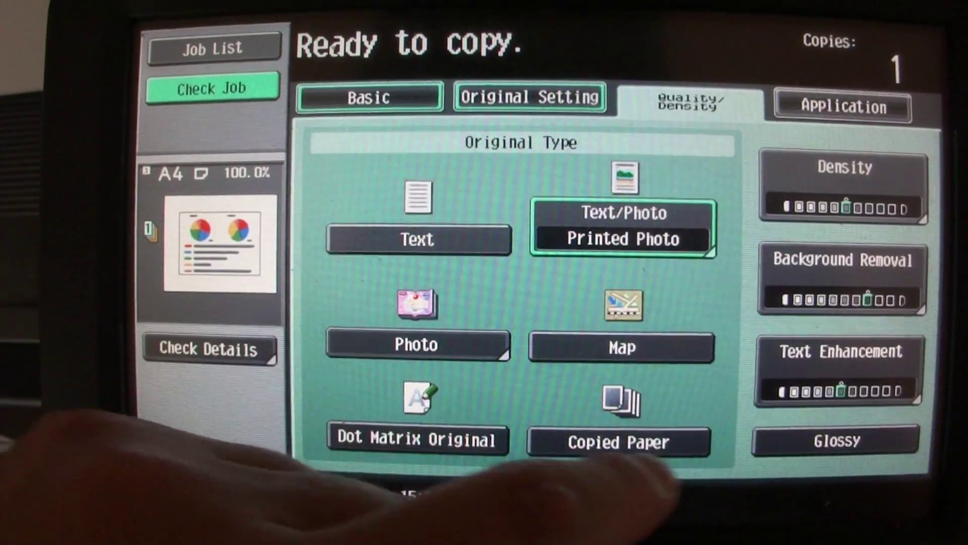
click(838, 416)
click(813, 379)
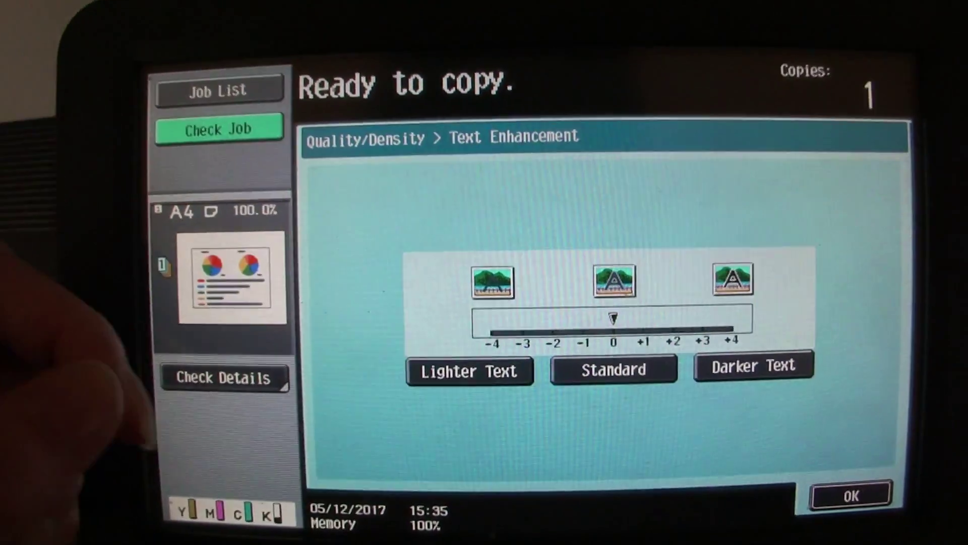
click(760, 352)
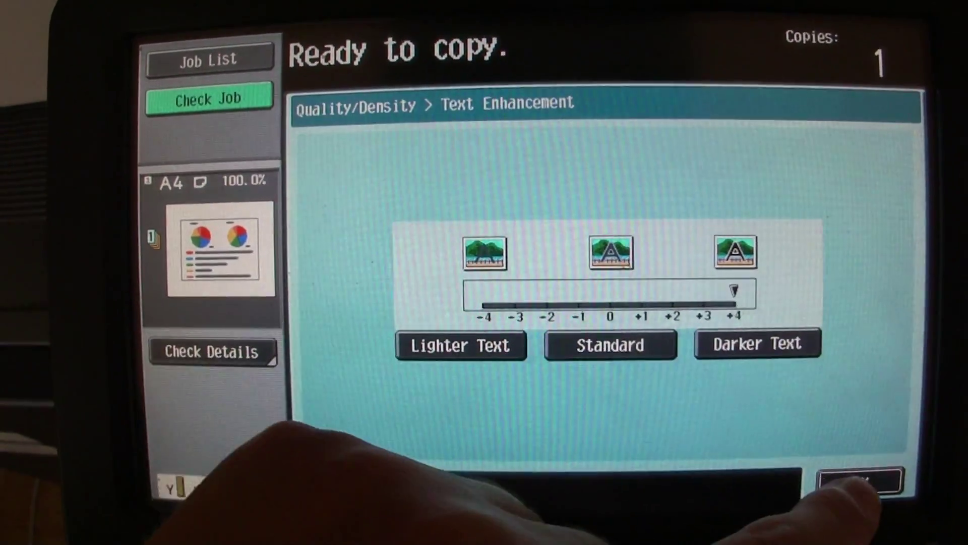
click(858, 495)
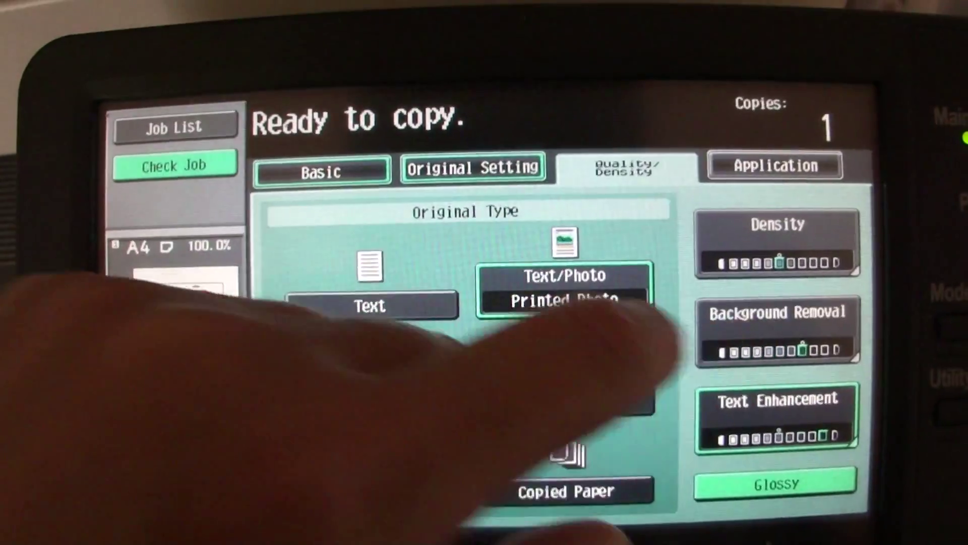
click(757, 334)
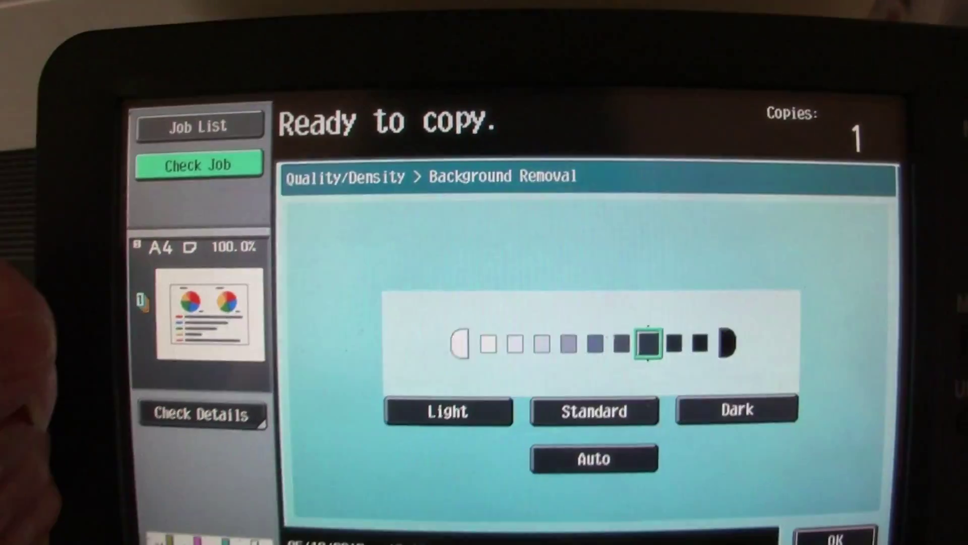
click(711, 342)
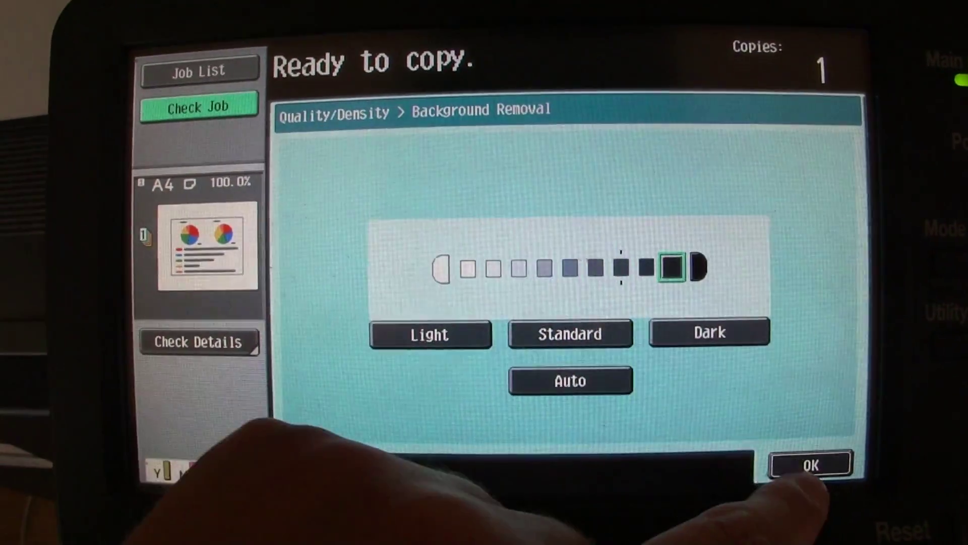
click(811, 472)
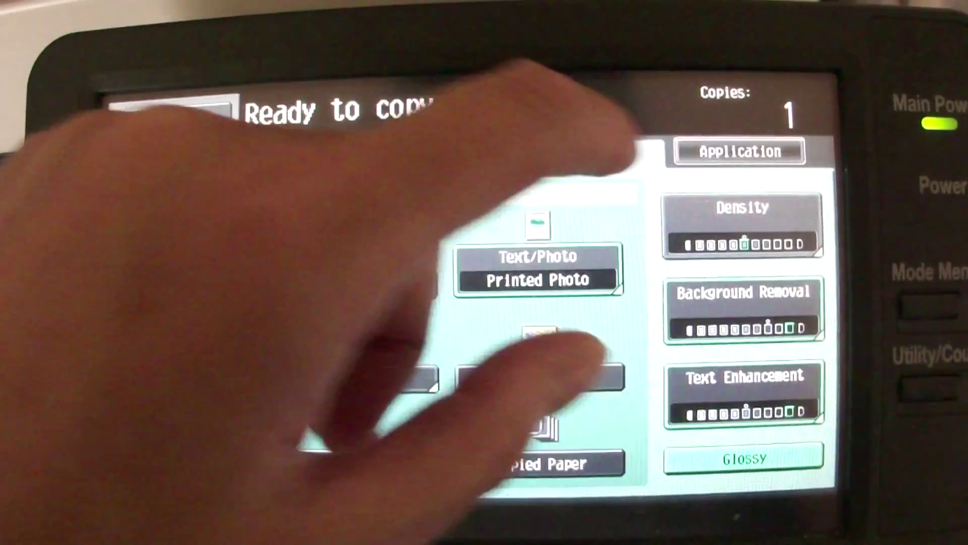
Set the background colour to Brown in the application's colour editing.
click(739, 151)
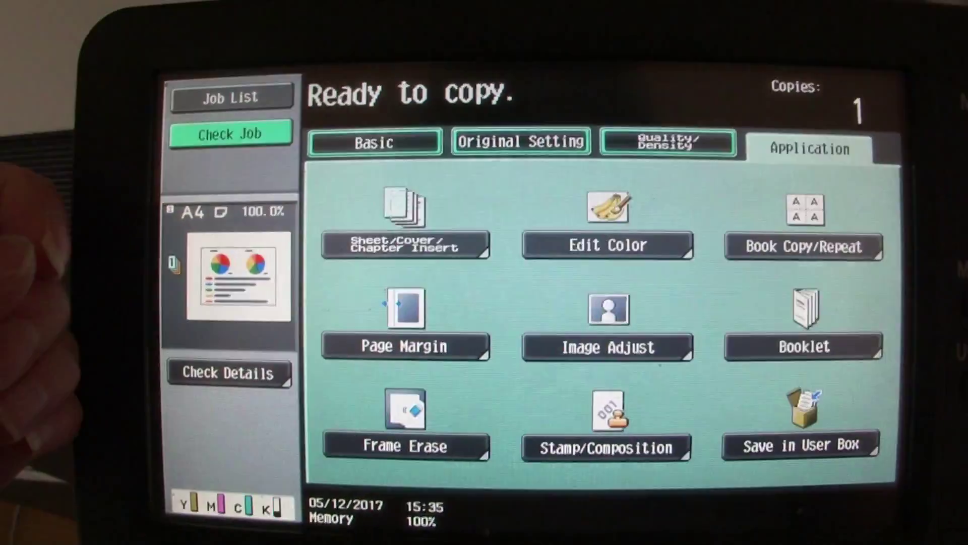
click(544, 250)
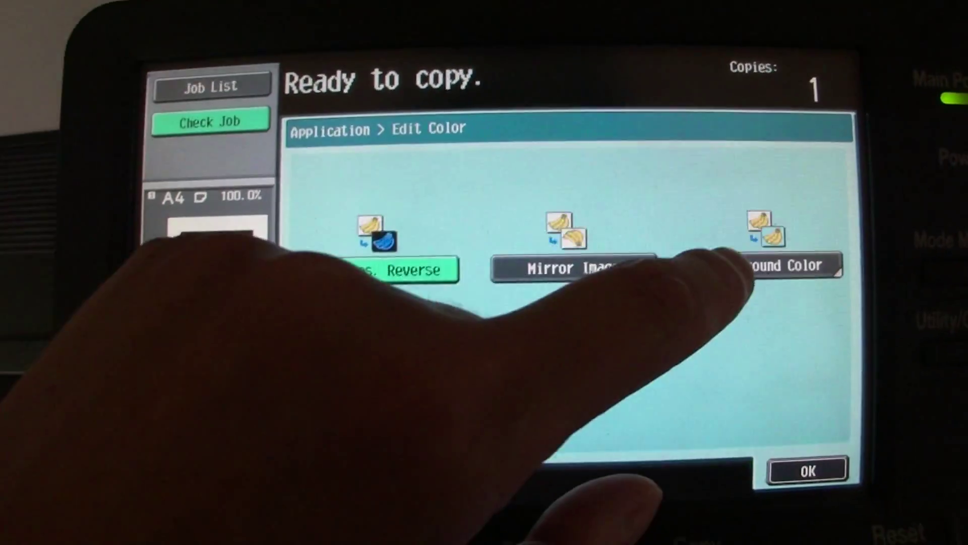
click(774, 269)
click(770, 300)
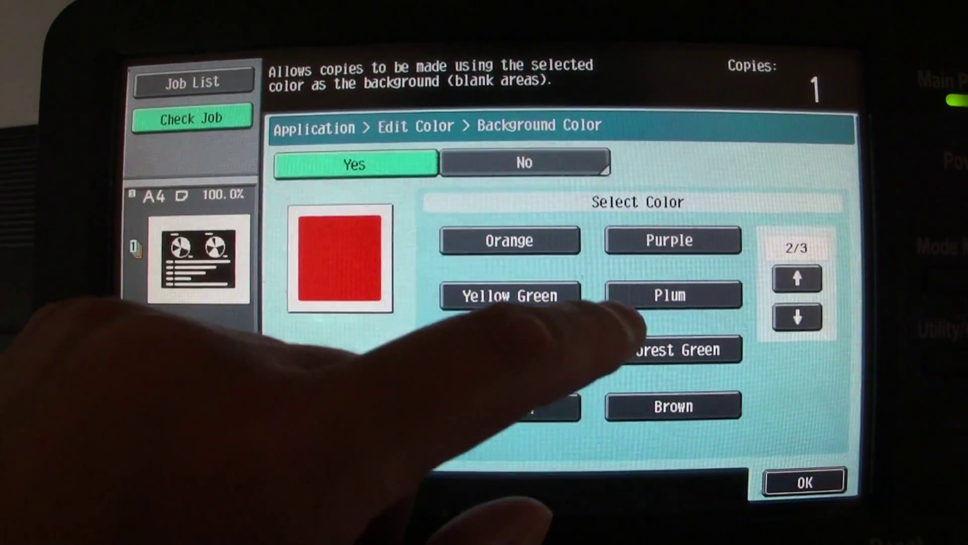
click(809, 479)
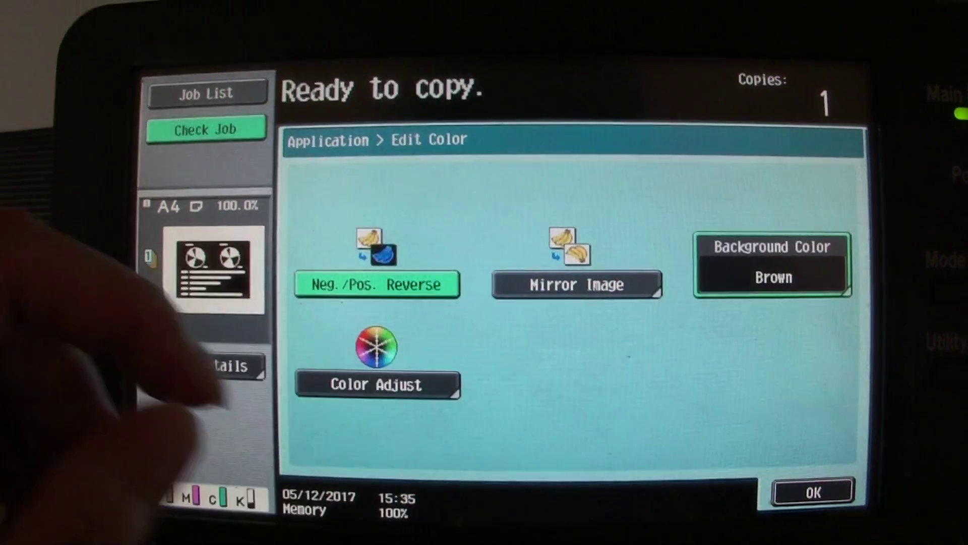
Lower brightness to -3 and raise saturation to +3.
click(379, 401)
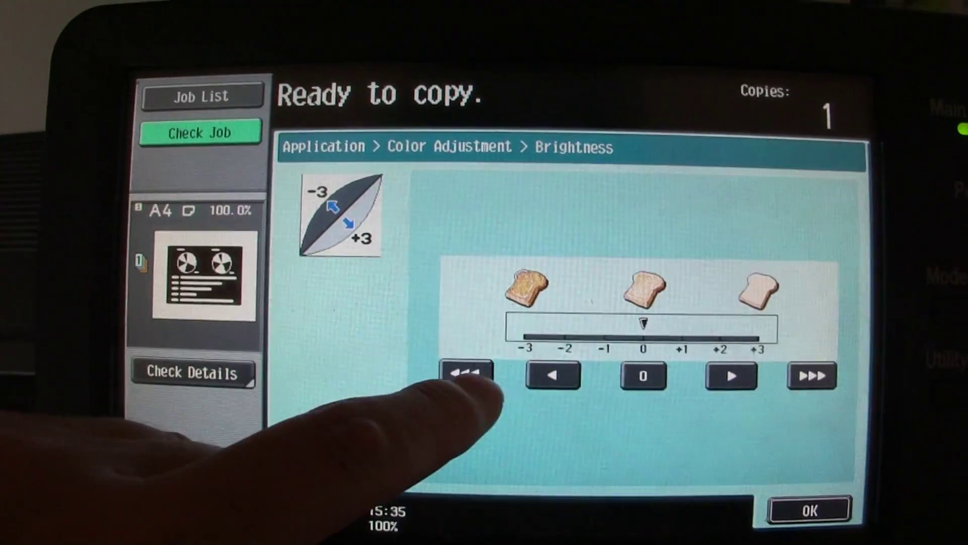
click(465, 372)
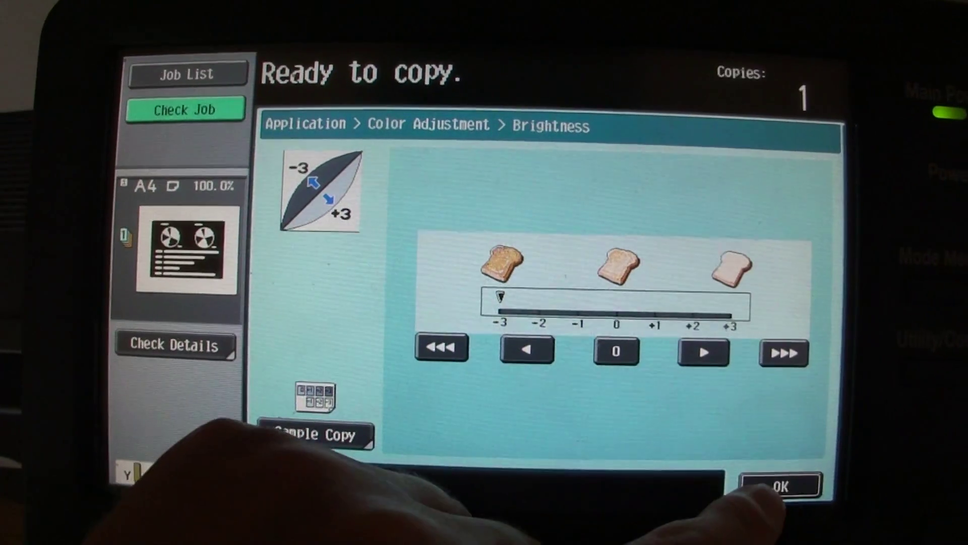
click(779, 486)
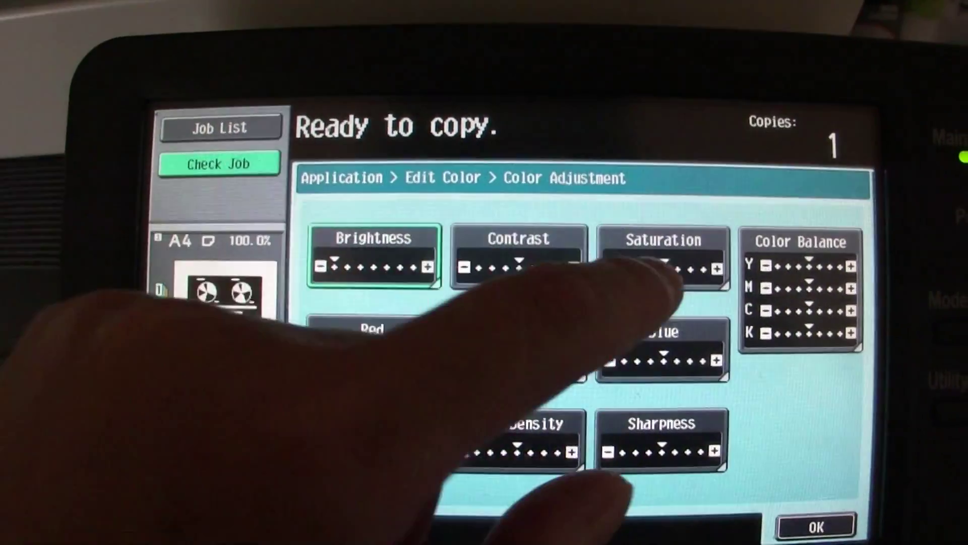
click(662, 250)
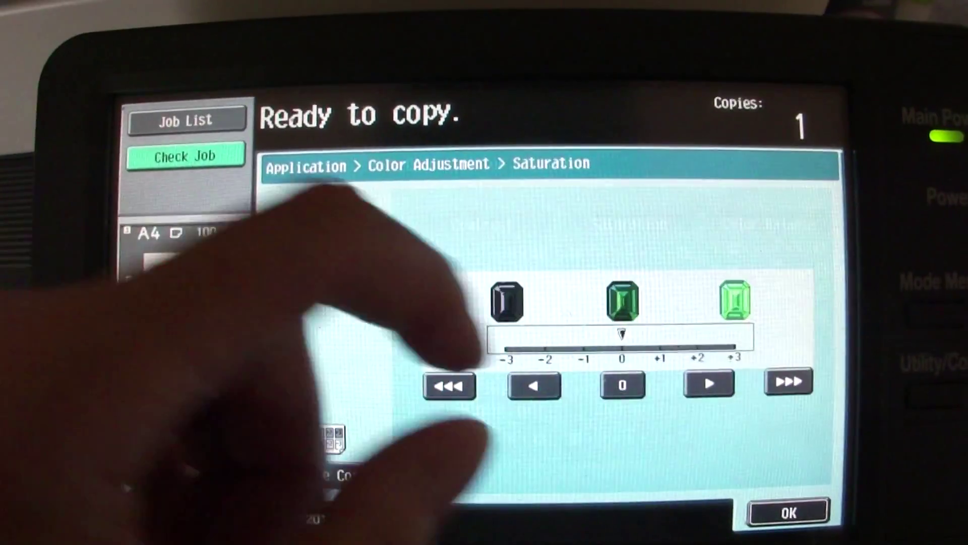
click(786, 384)
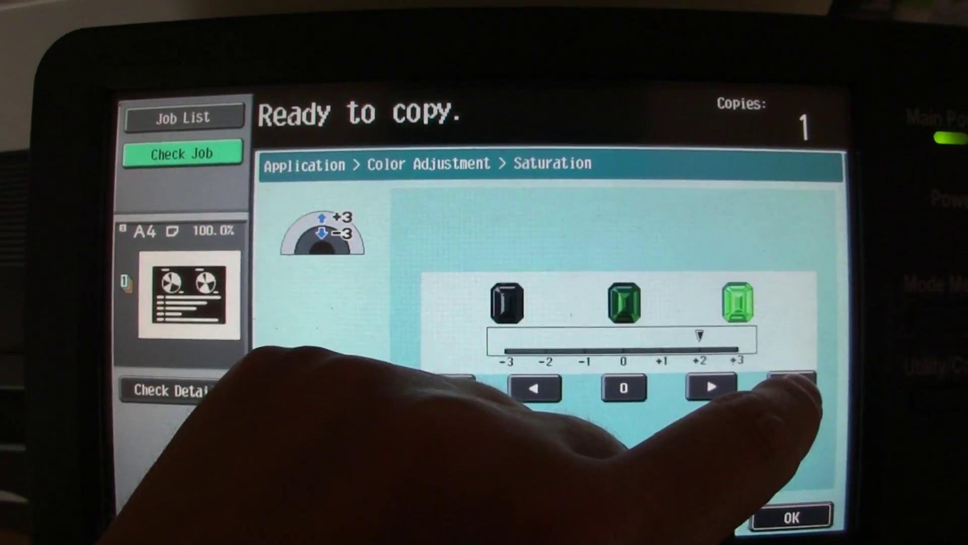
click(779, 517)
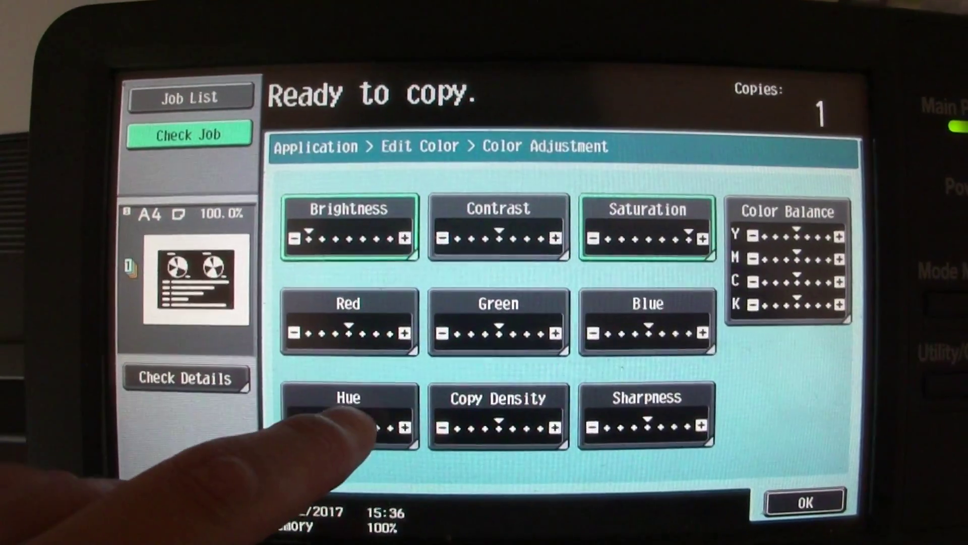
Adjust the hue and maximise sharpness to +3.
click(363, 413)
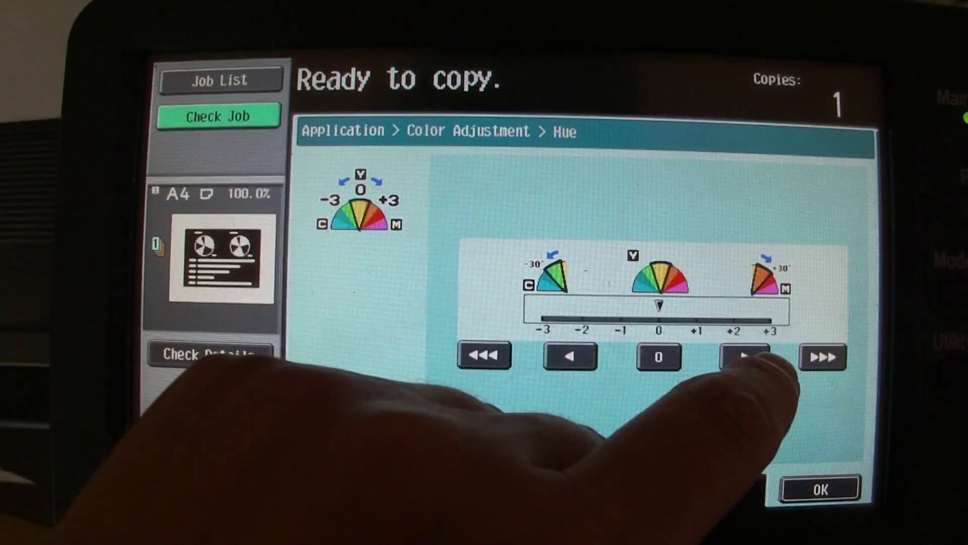
click(803, 487)
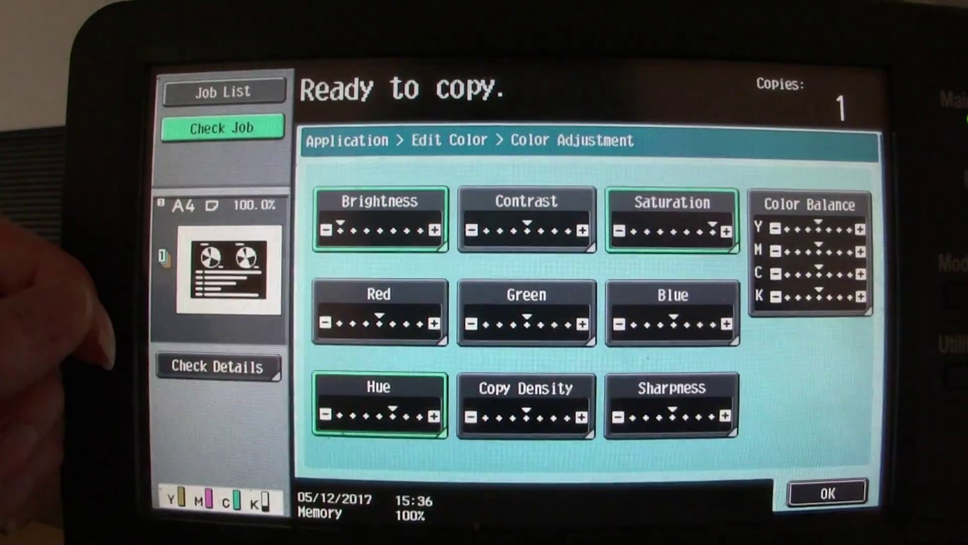
click(662, 415)
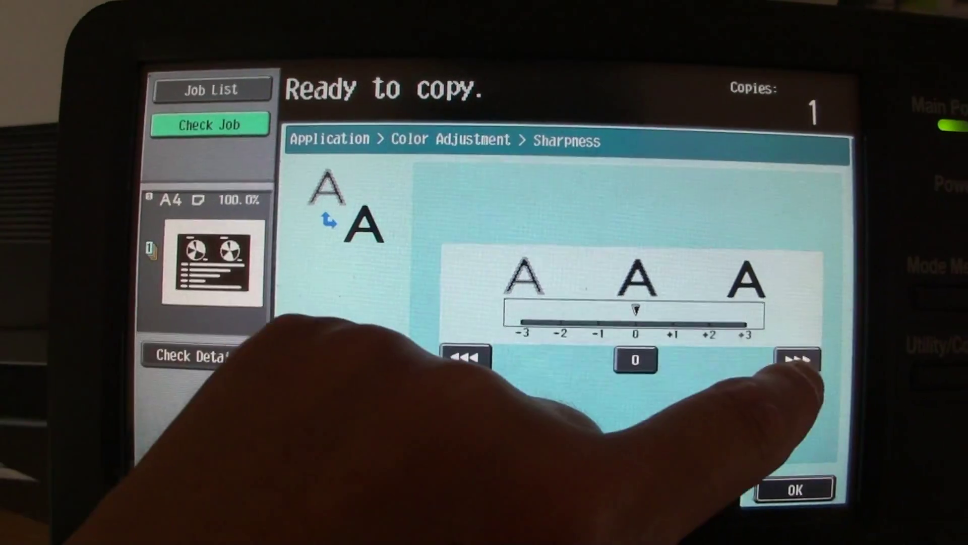
click(809, 365)
click(809, 366)
click(800, 499)
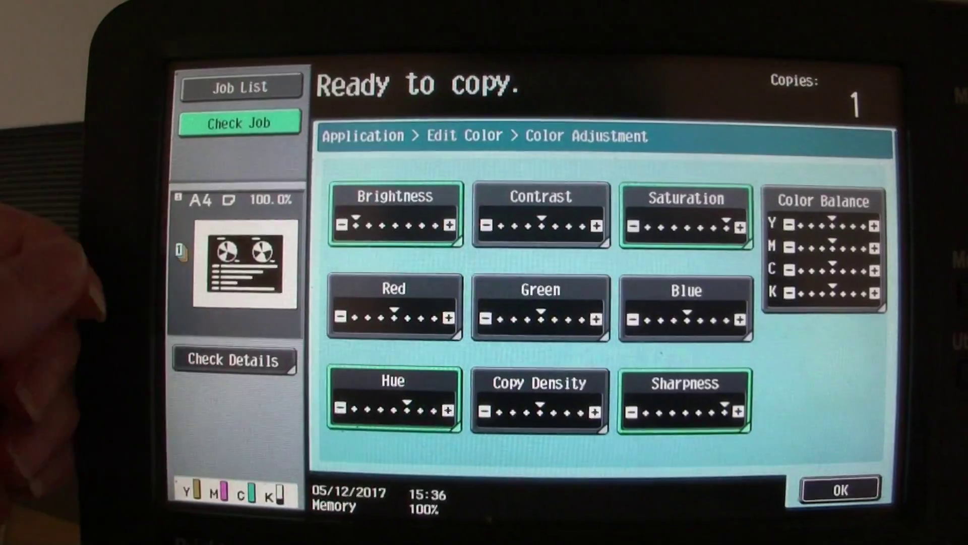
Raise the yellow, magenta, cyan and black colour balances, then exit colour adjustment.
click(832, 288)
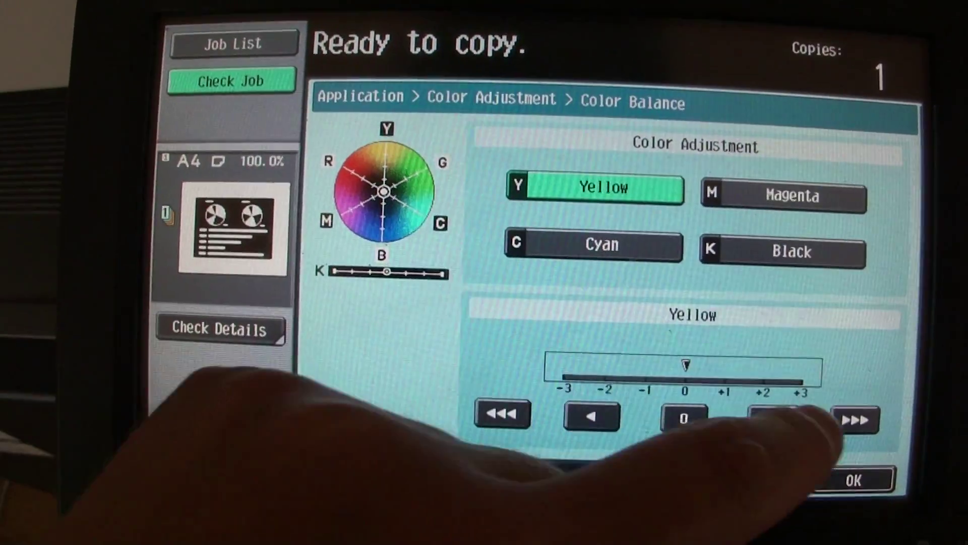
click(776, 416)
click(783, 196)
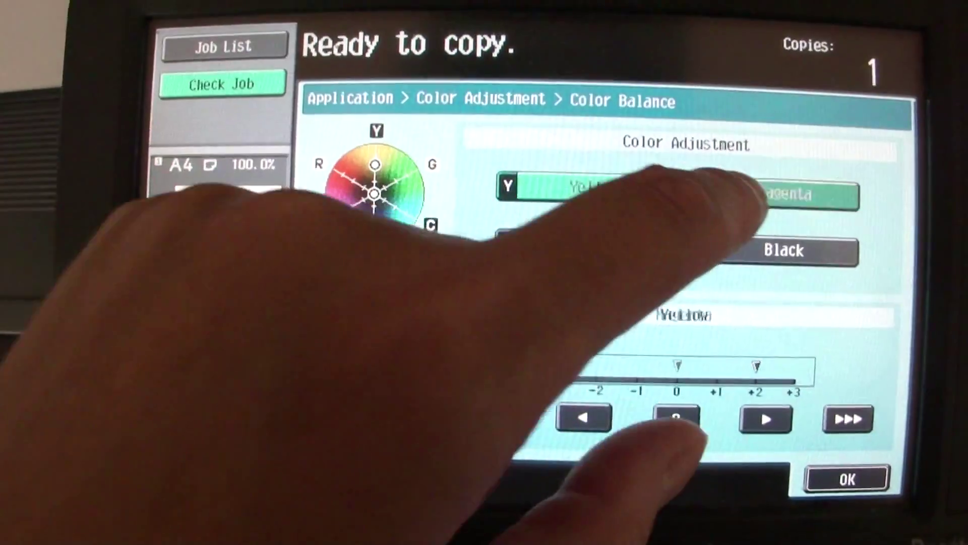
click(854, 437)
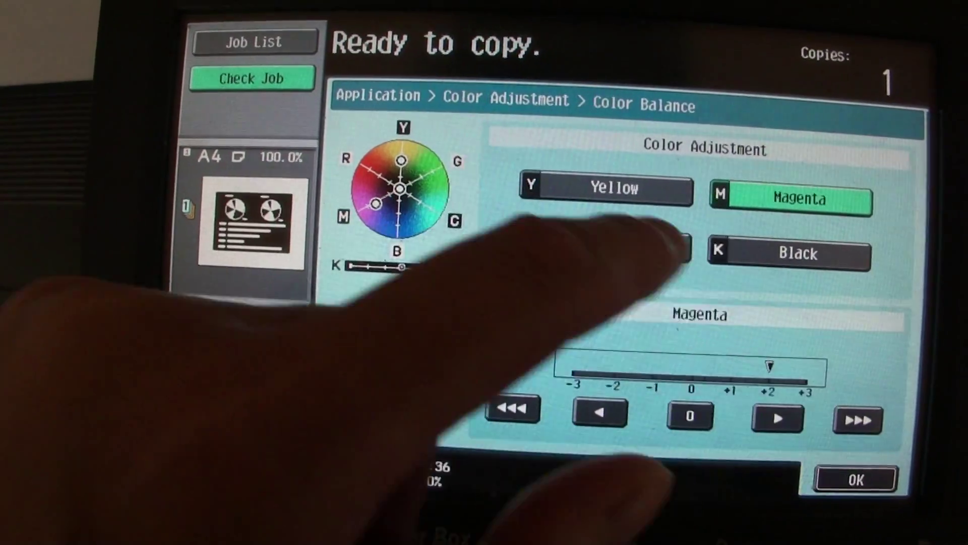
click(534, 269)
click(865, 434)
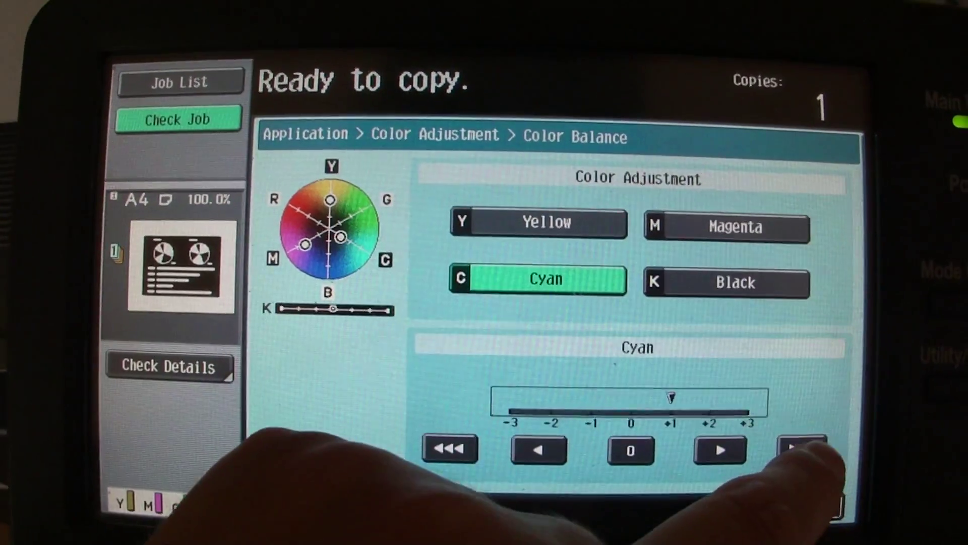
click(746, 281)
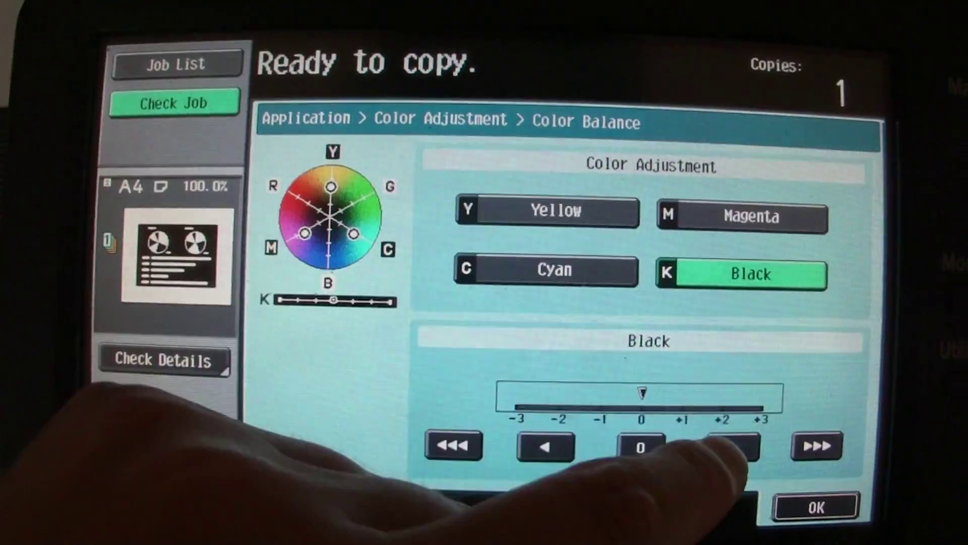
click(723, 450)
click(806, 509)
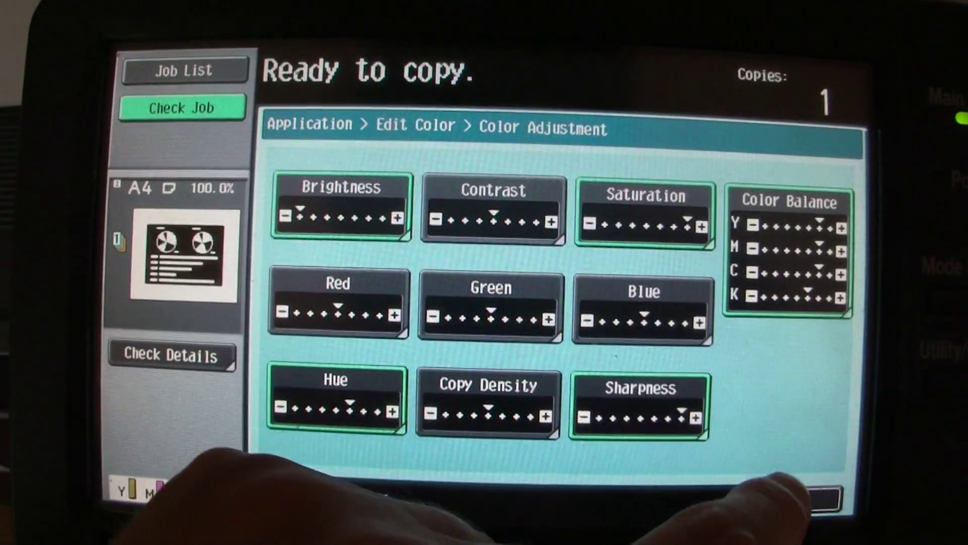
click(796, 496)
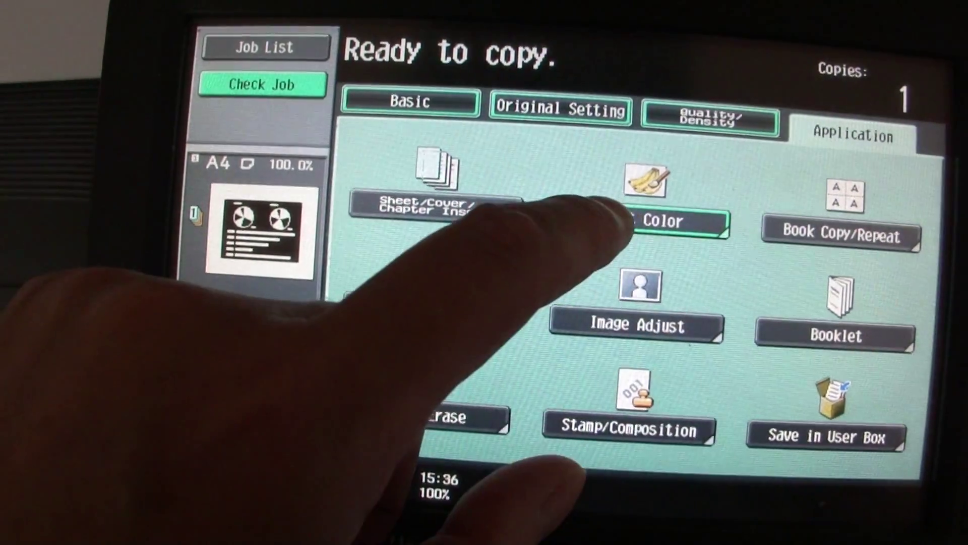
Raise red to its maximum of +3 in colour adjustment.
click(609, 216)
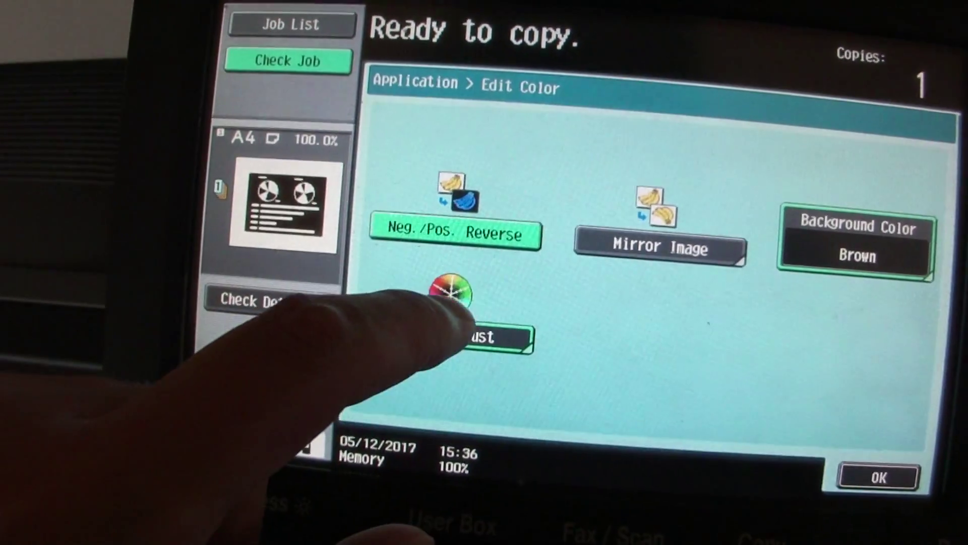
click(447, 349)
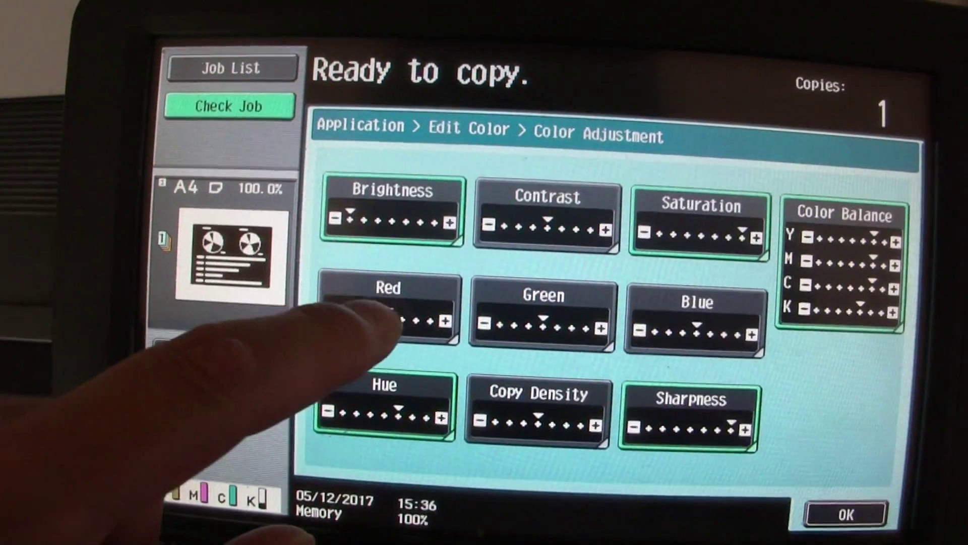
click(401, 303)
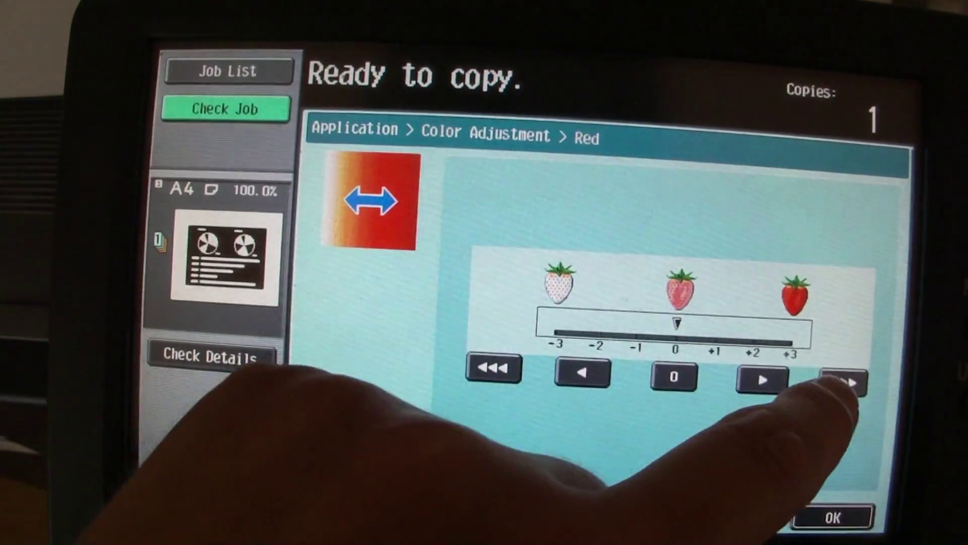
click(835, 378)
click(826, 521)
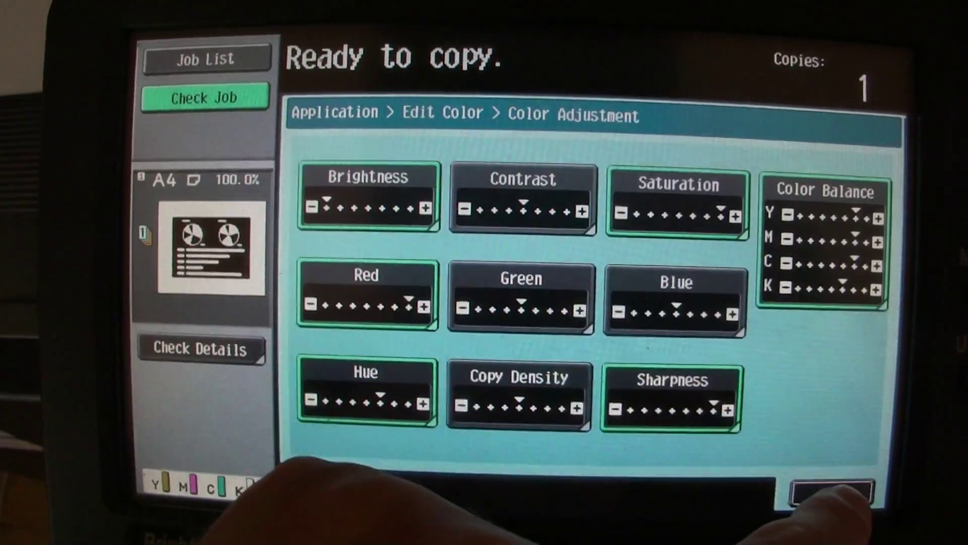
click(836, 494)
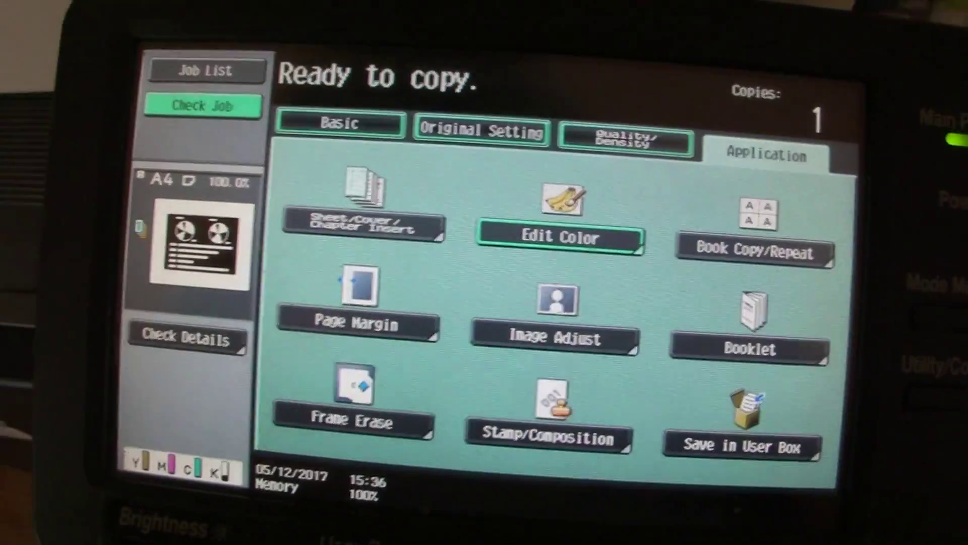